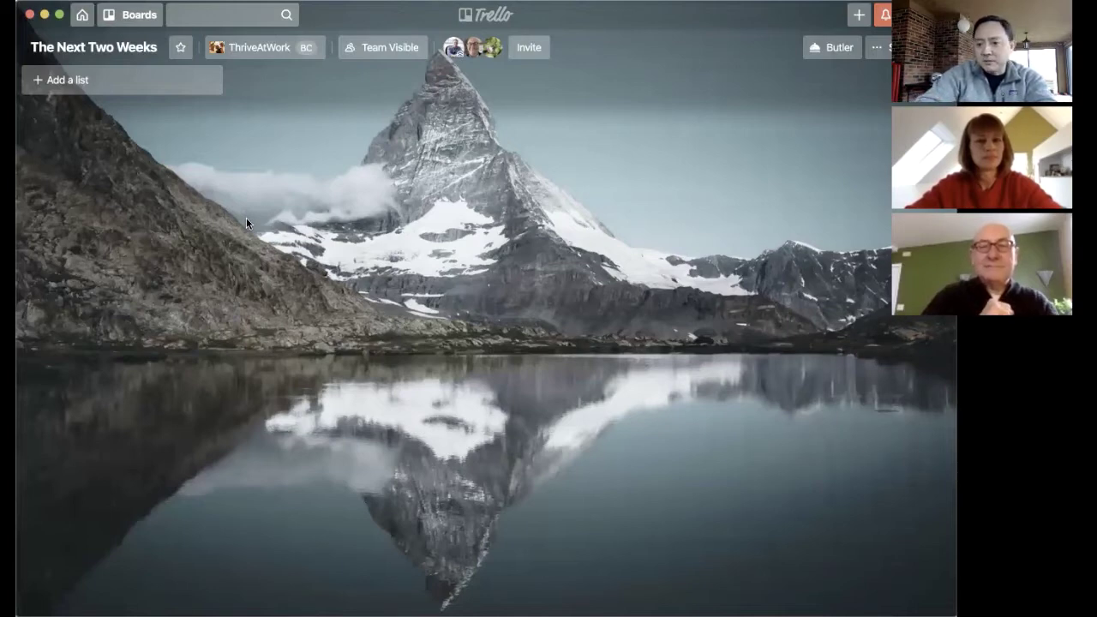
Create three lists on the empty board titled "To Do", "Doing- In Process" and "Done"
left_click(78, 76)
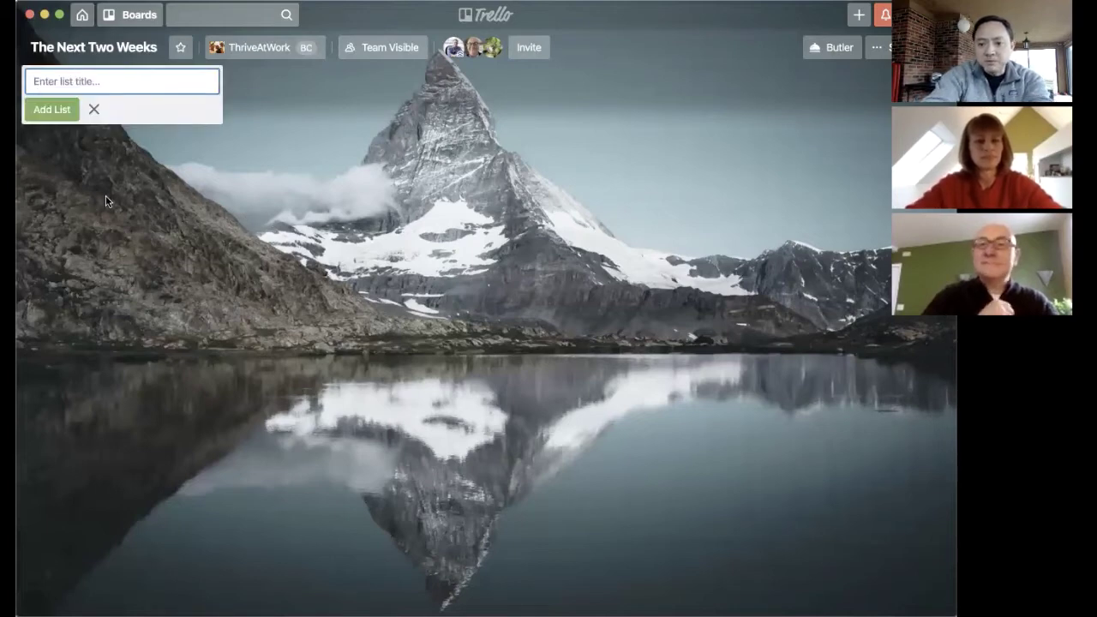
type("To Do")
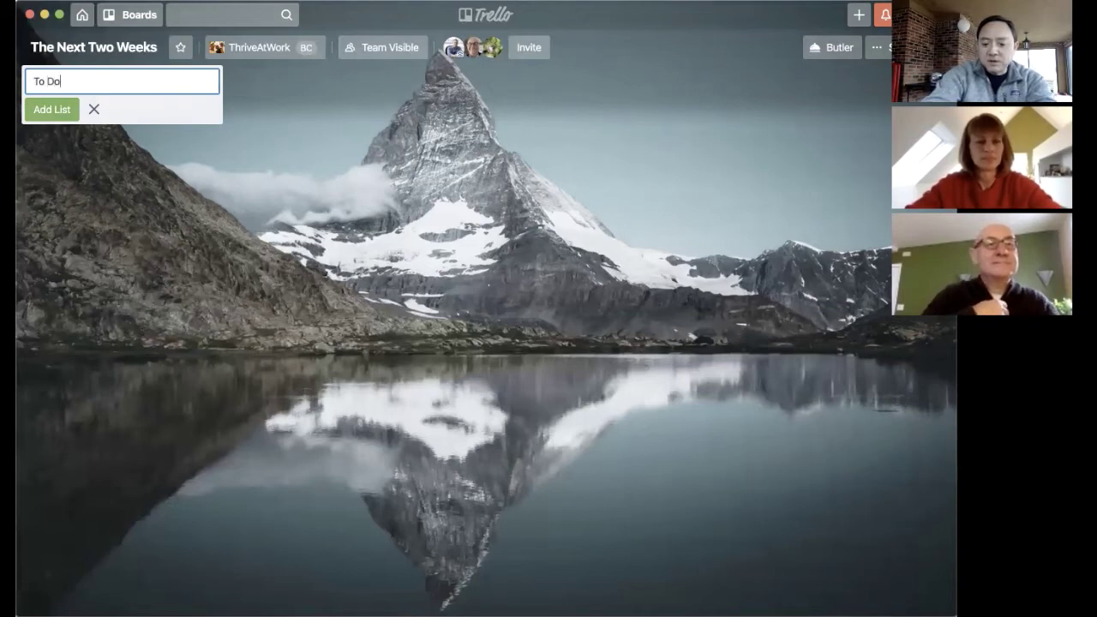
key("Return")
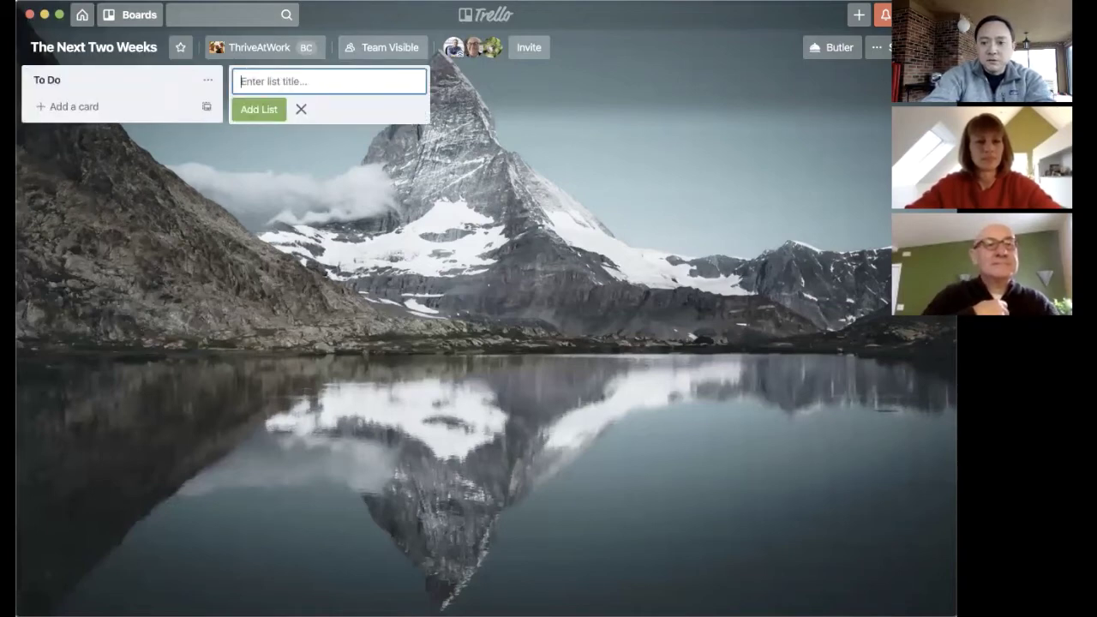
type("Doin")
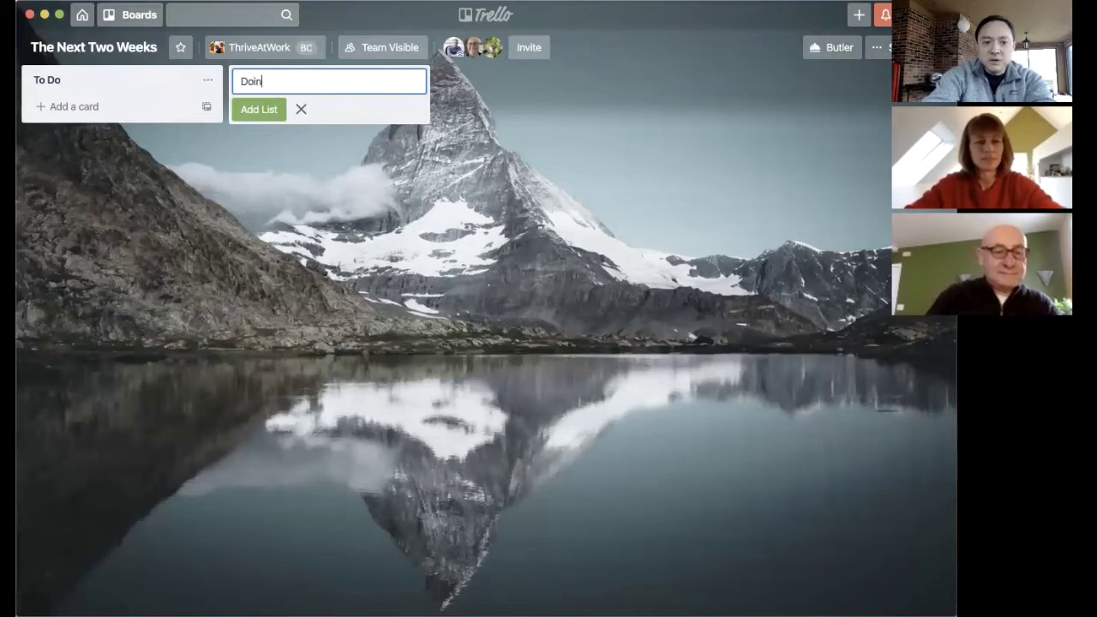
type("g- In Process")
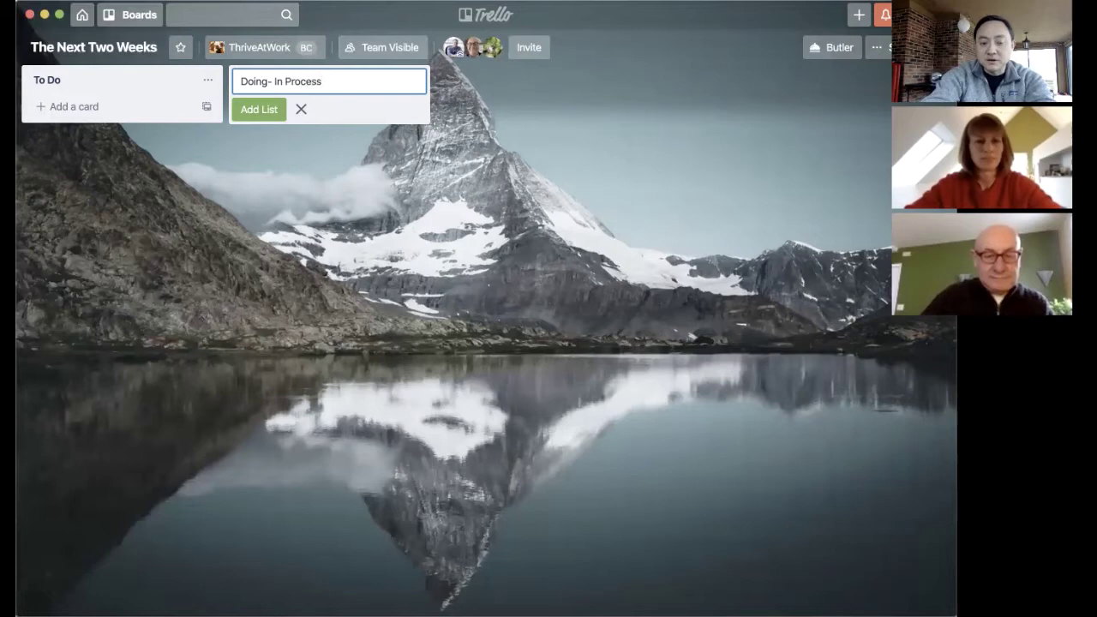
key("Return")
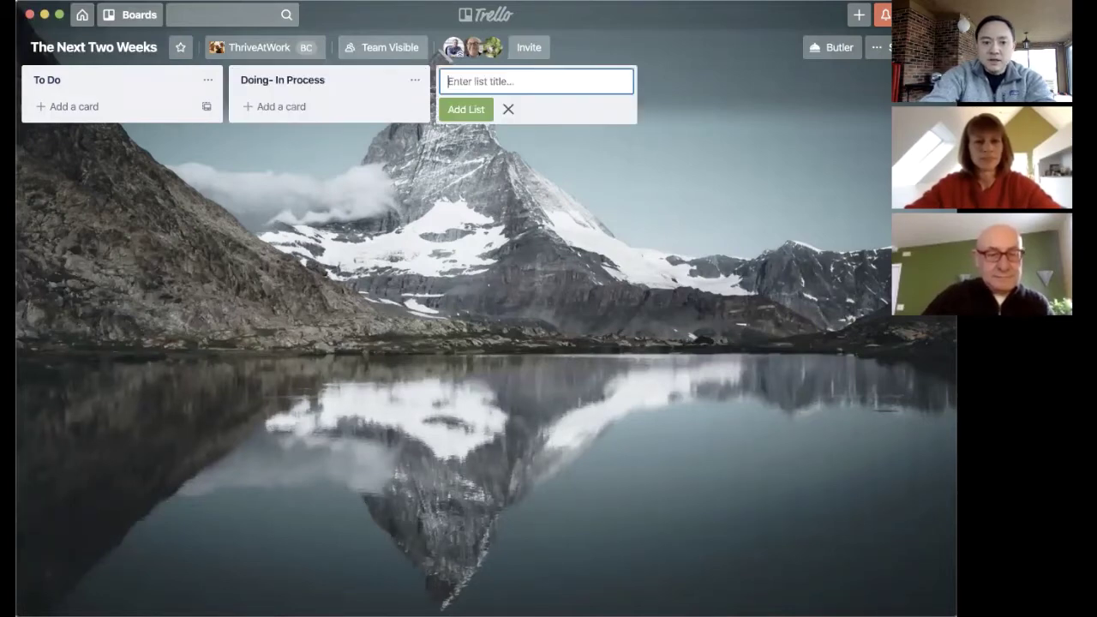
type("Done")
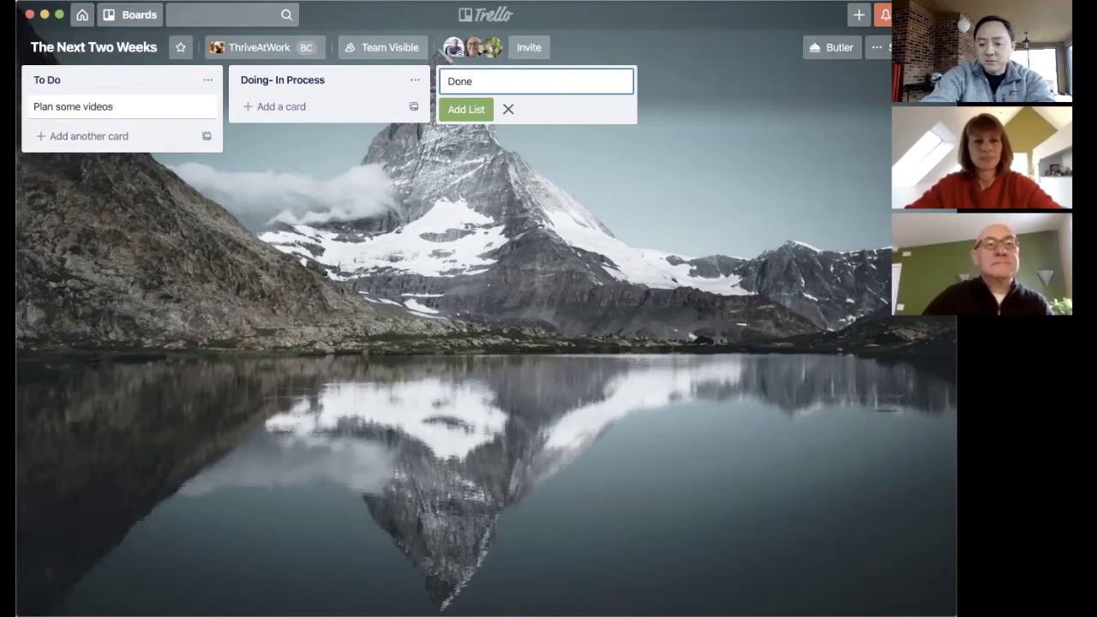
key("Return")
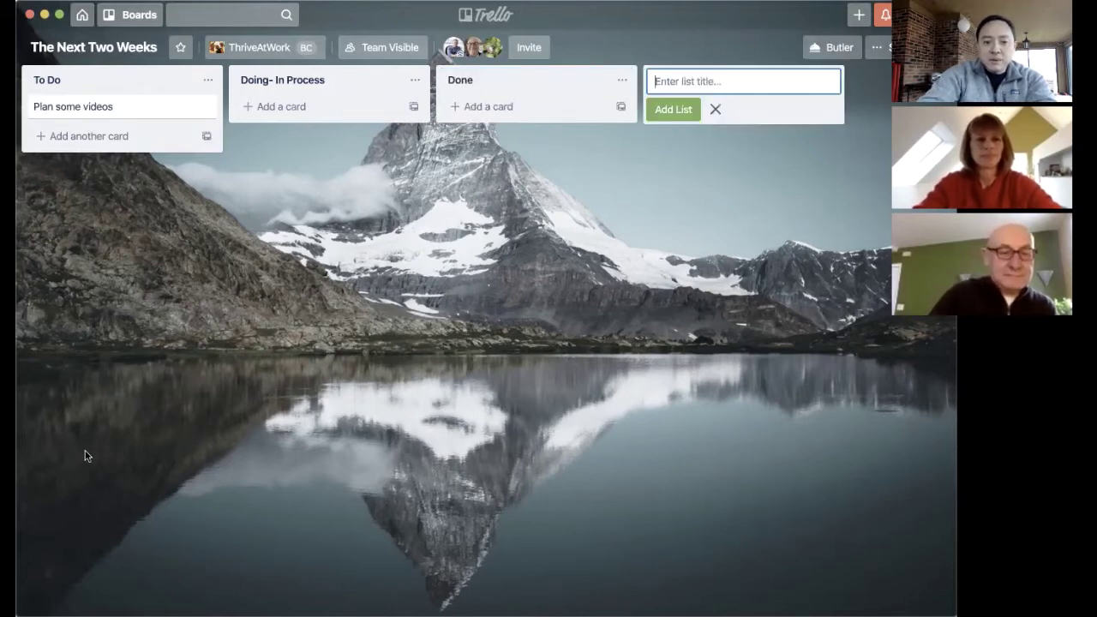
left_click(362, 380)
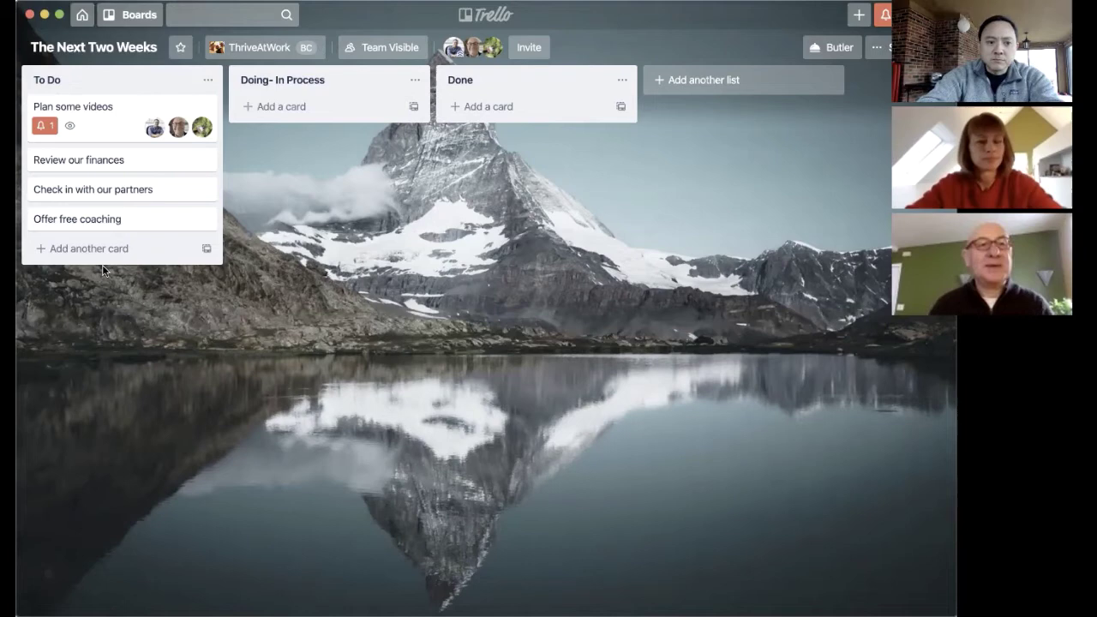
Save the description "We need to script these out and schedule some time." on the "Plan some videos" card
left_click(118, 116)
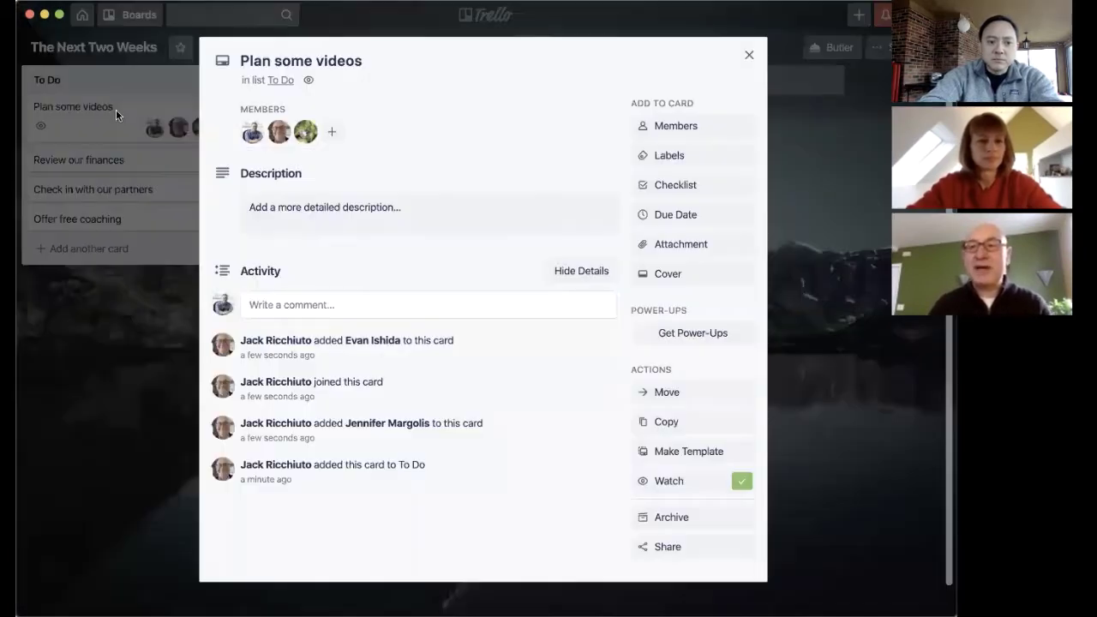
left_click(394, 216)
type("We ")
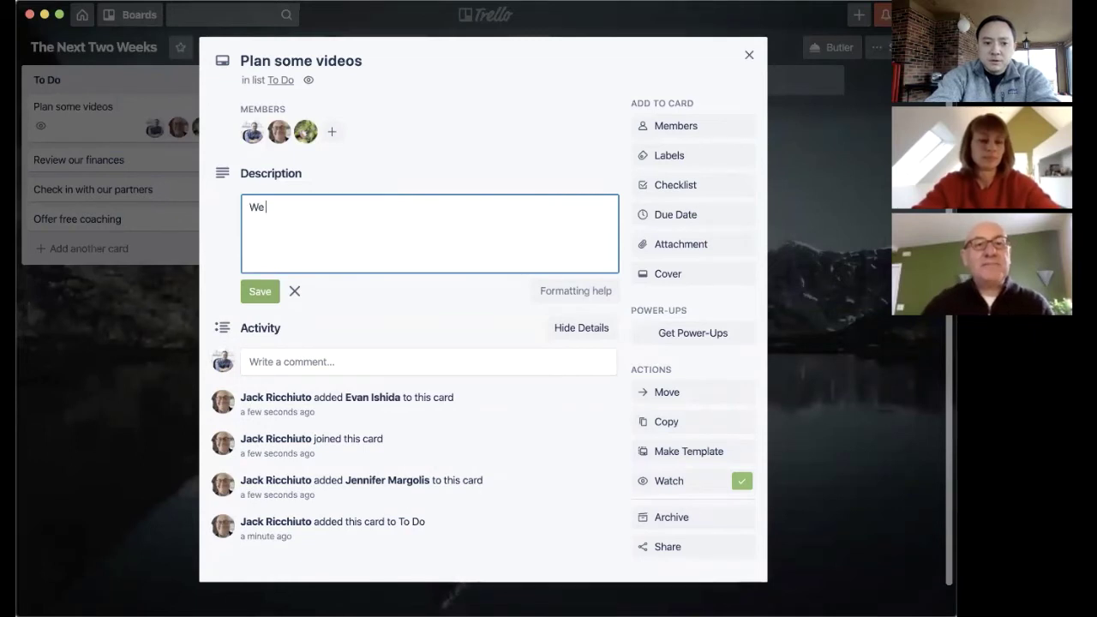
type("need to script t")
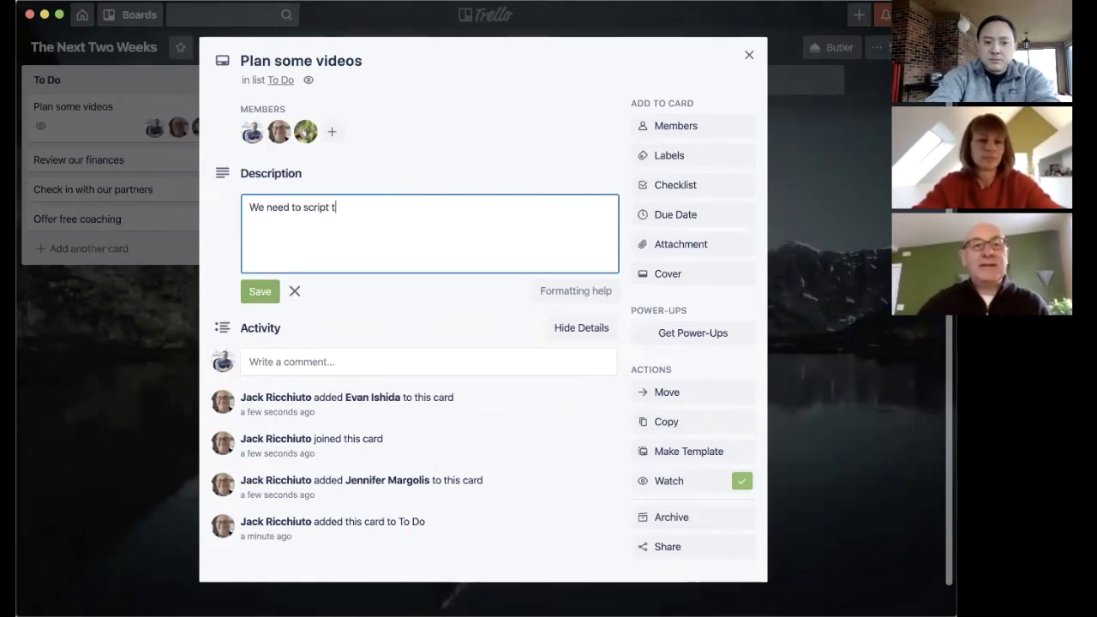
type("hese out an")
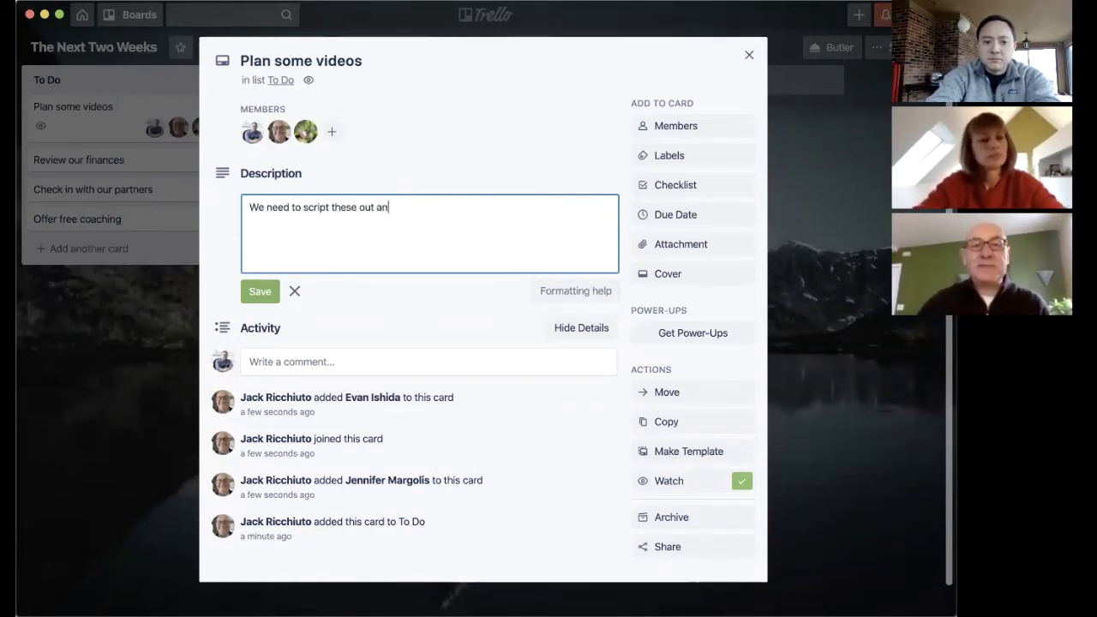
type("d schedule so")
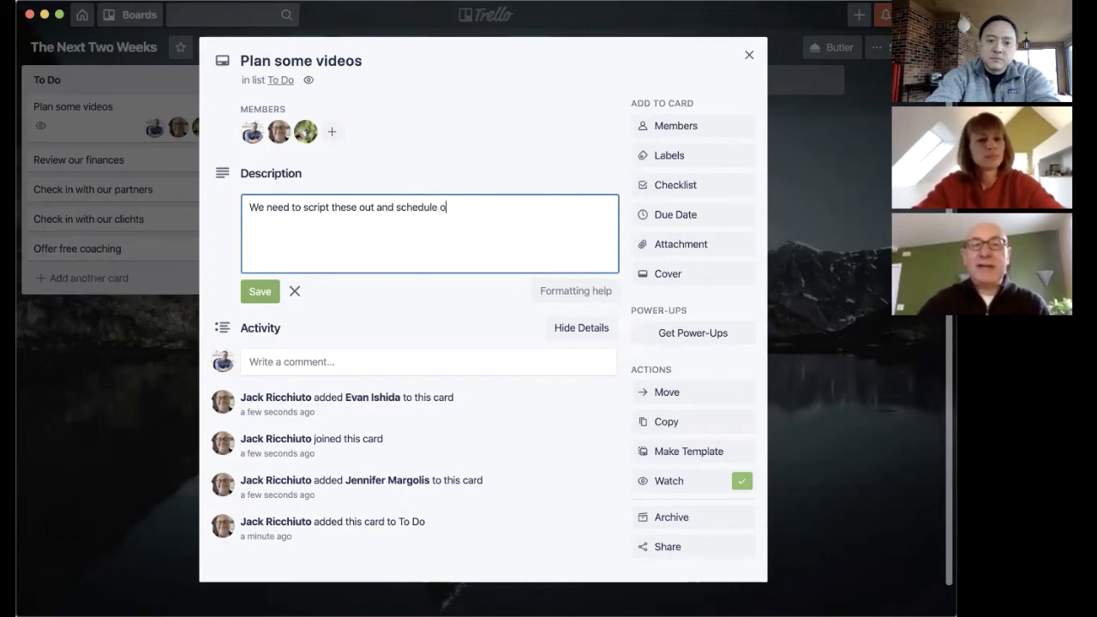
type("me time.")
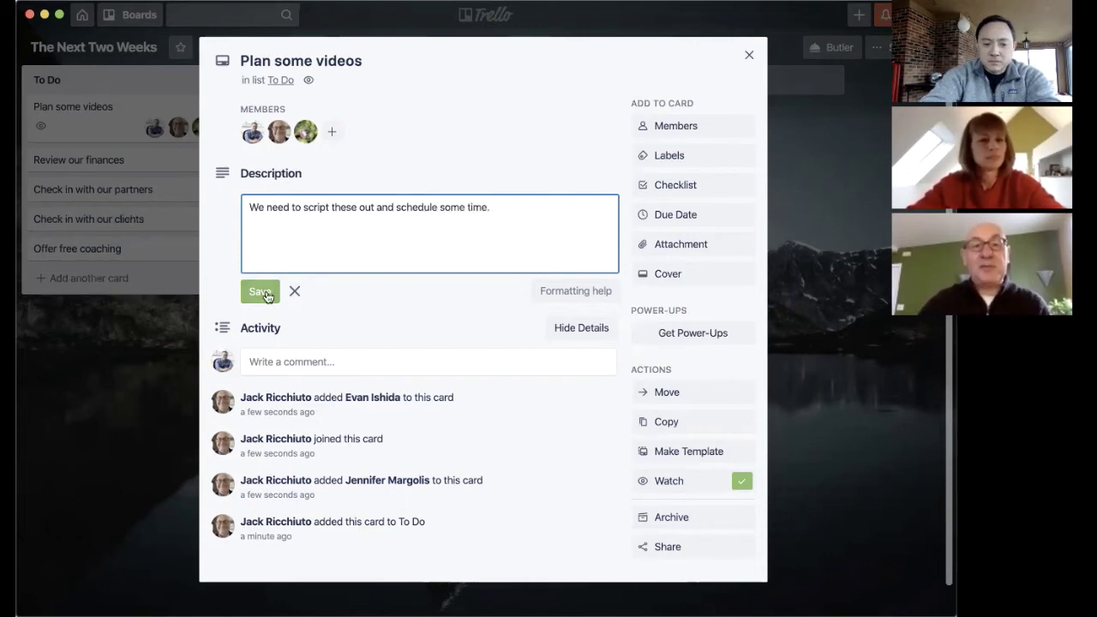
left_click(266, 294)
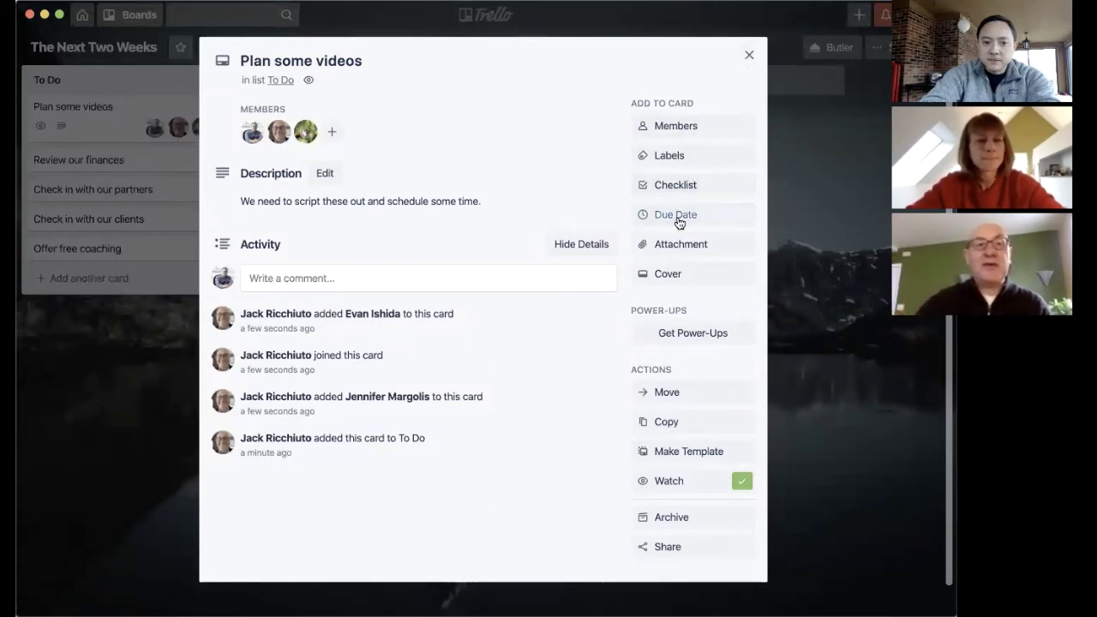
Set the "Plan some videos" card's due date to 3/20/2020 at 1:40 PM and close the card
left_click(677, 216)
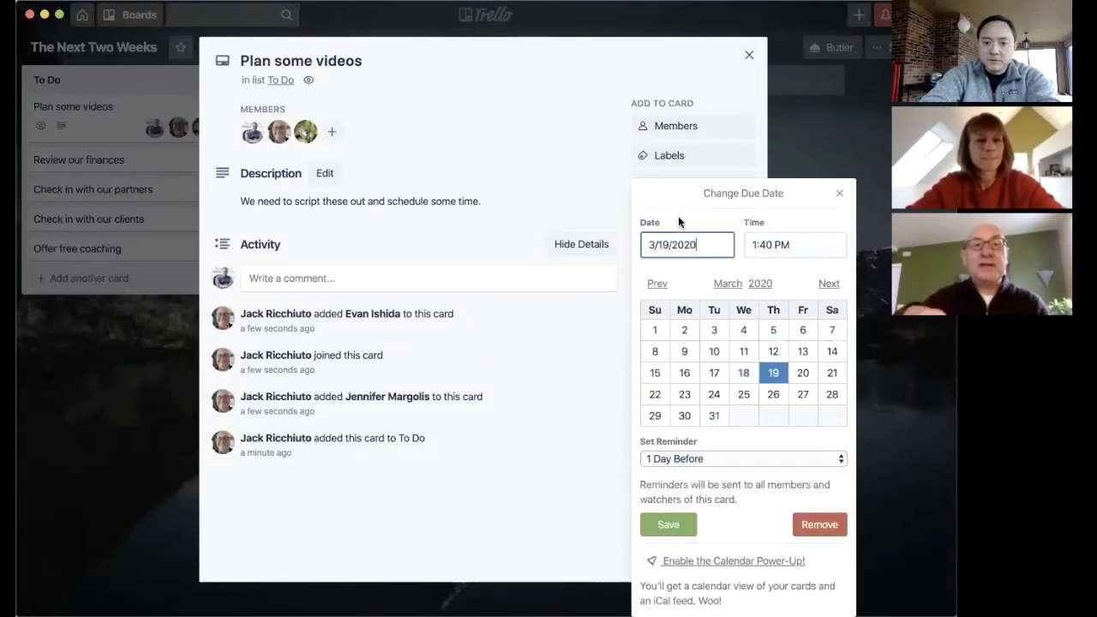
left_click(805, 373)
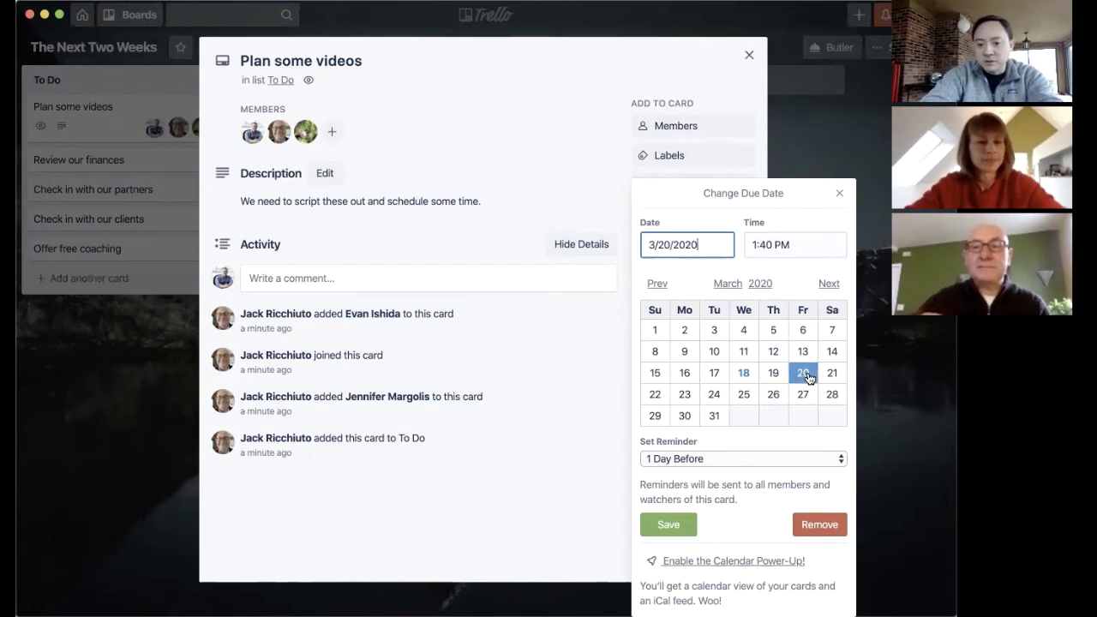
left_click(680, 526)
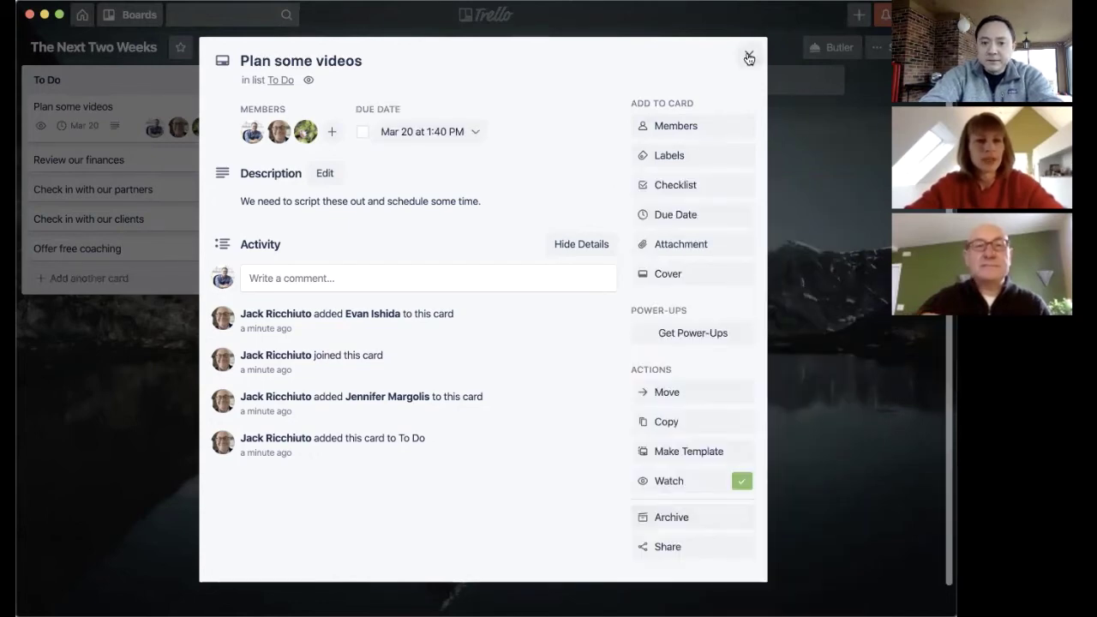
left_click(749, 55)
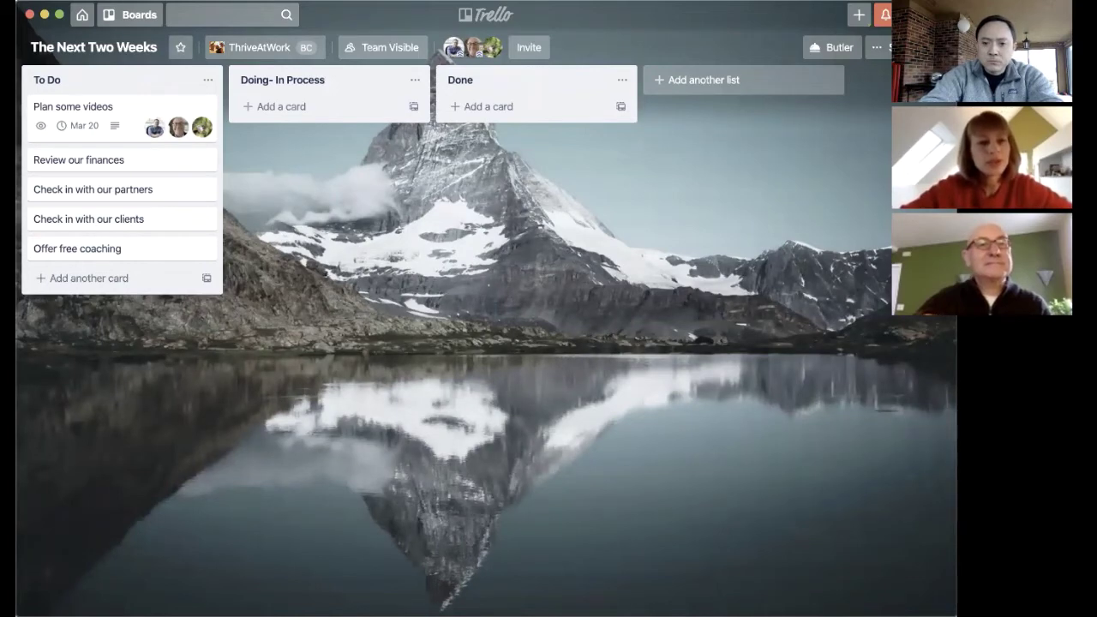
Add a card titled "Shoot video about virtual brainstorming or planning" to the "Doing- In Process" list
left_click(297, 105)
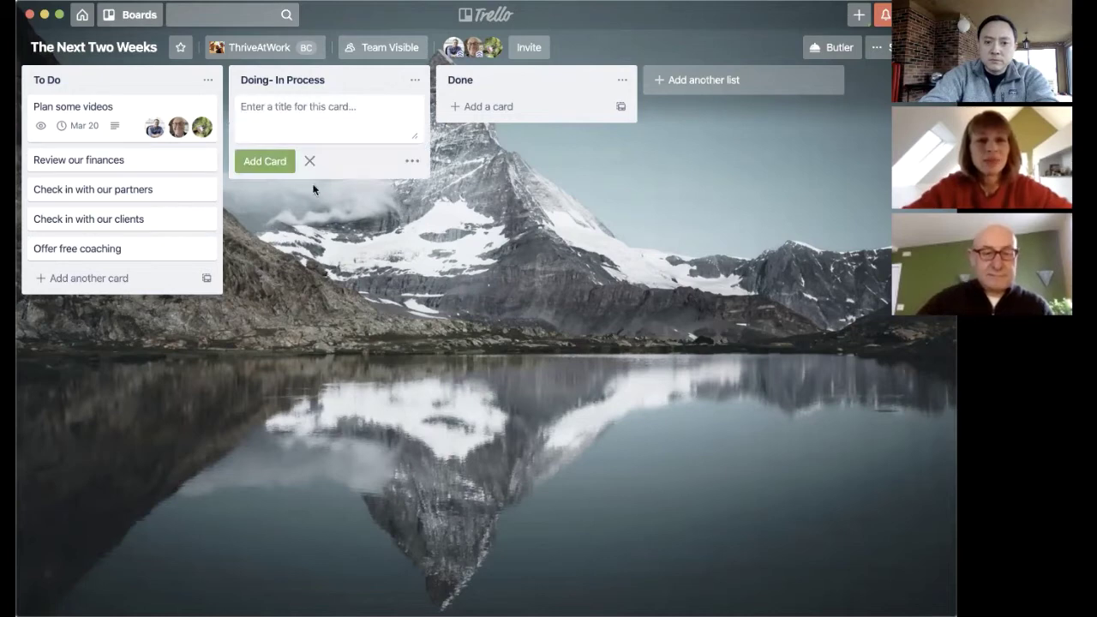
left_click(318, 227)
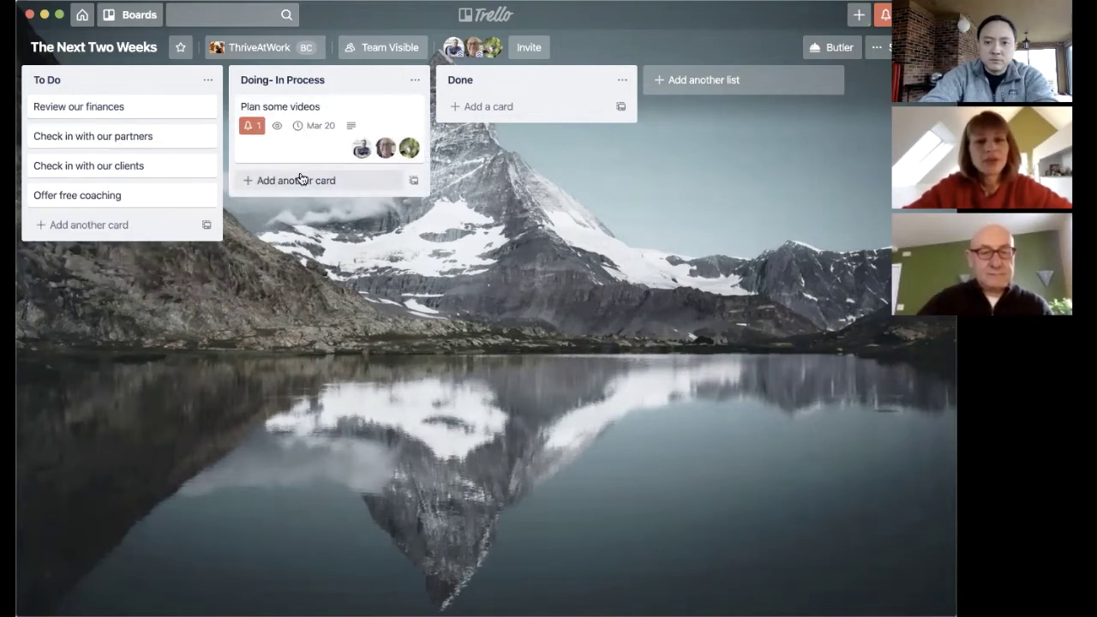
left_click(300, 180)
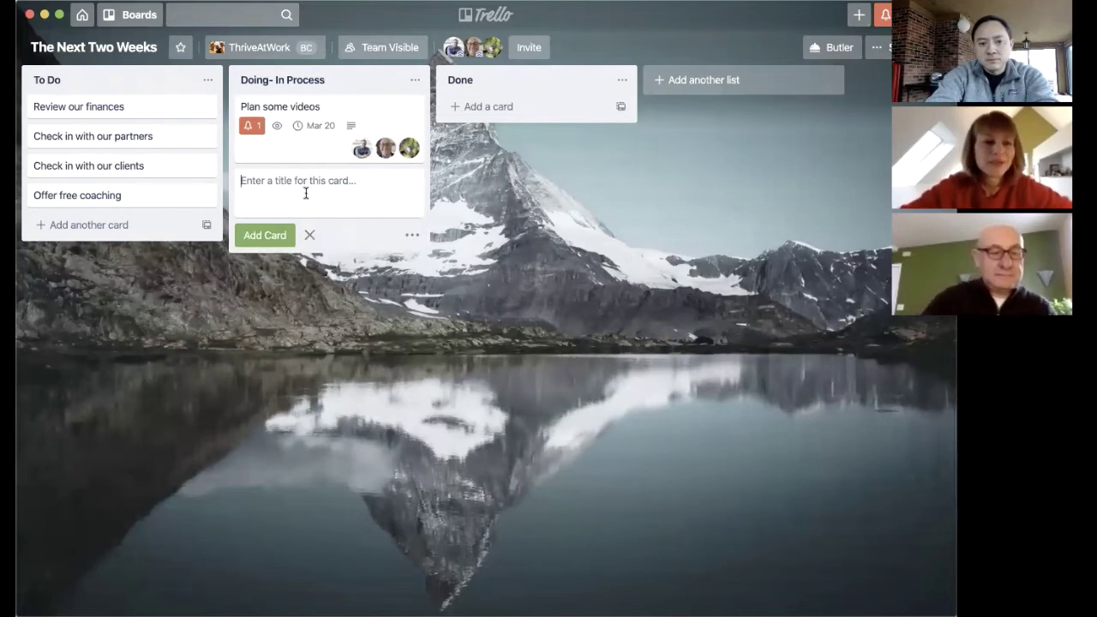
type("Shoot v")
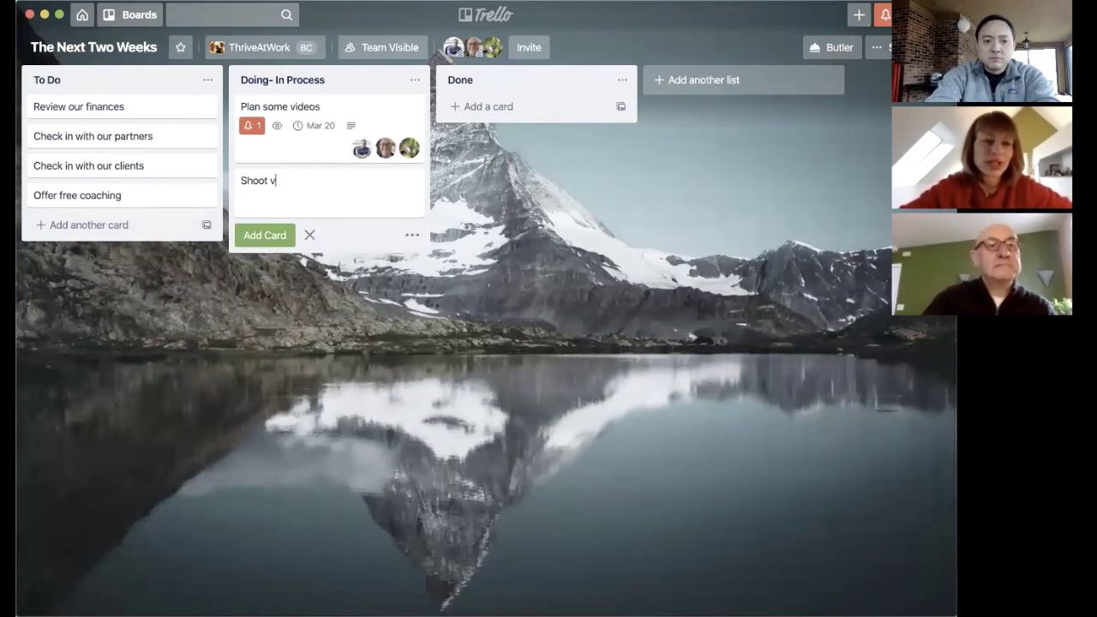
type("ideo about virtua")
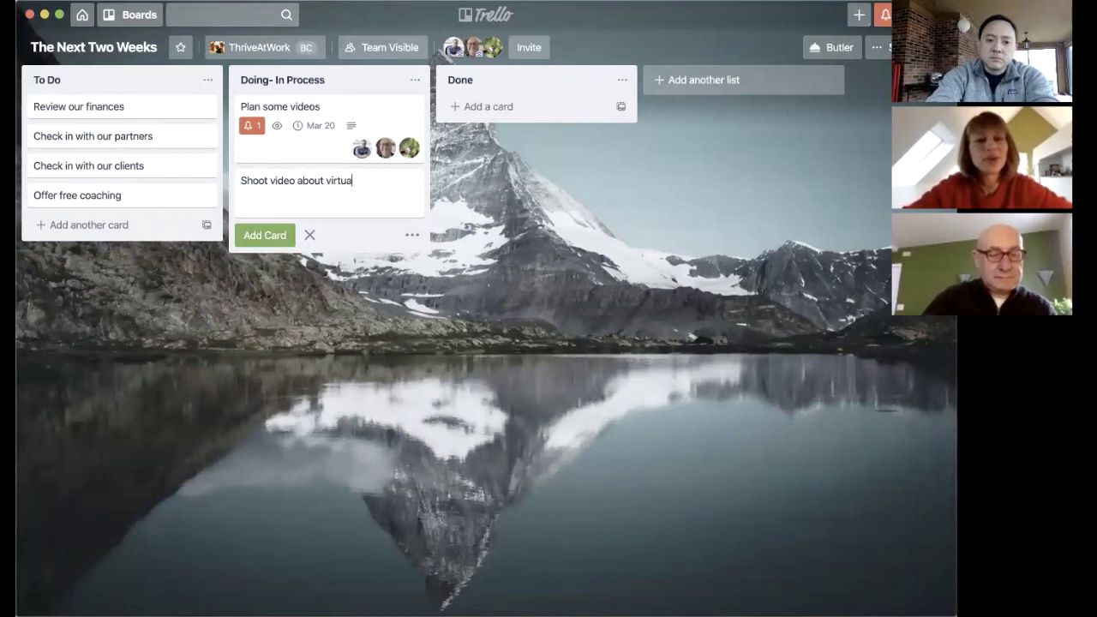
type("l brainstorming o")
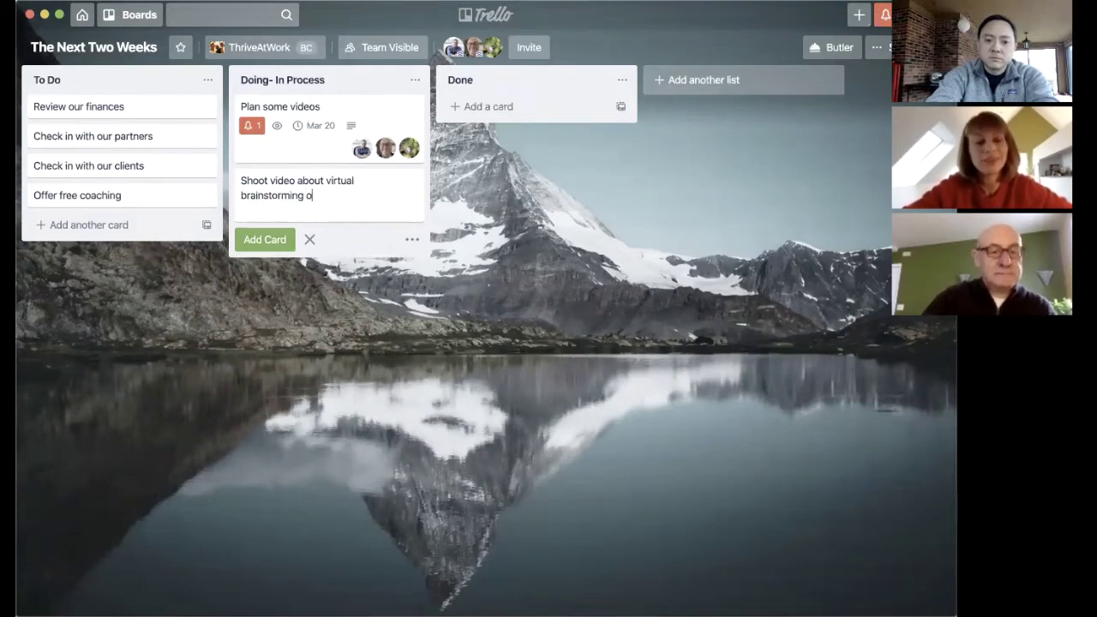
type("r planning")
key("Return")
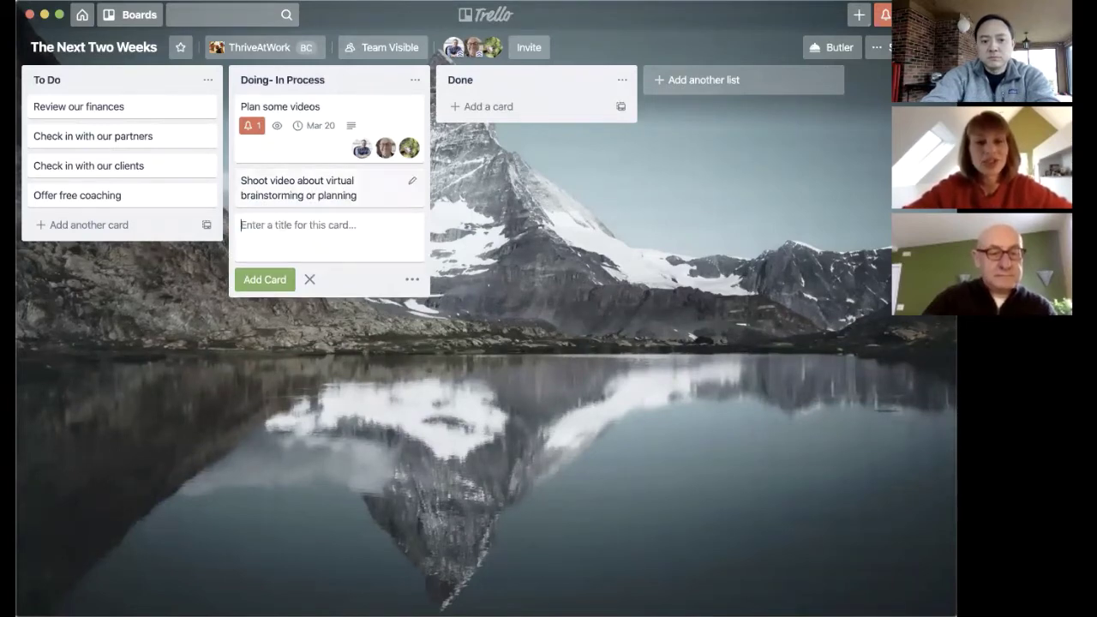
left_click(358, 344)
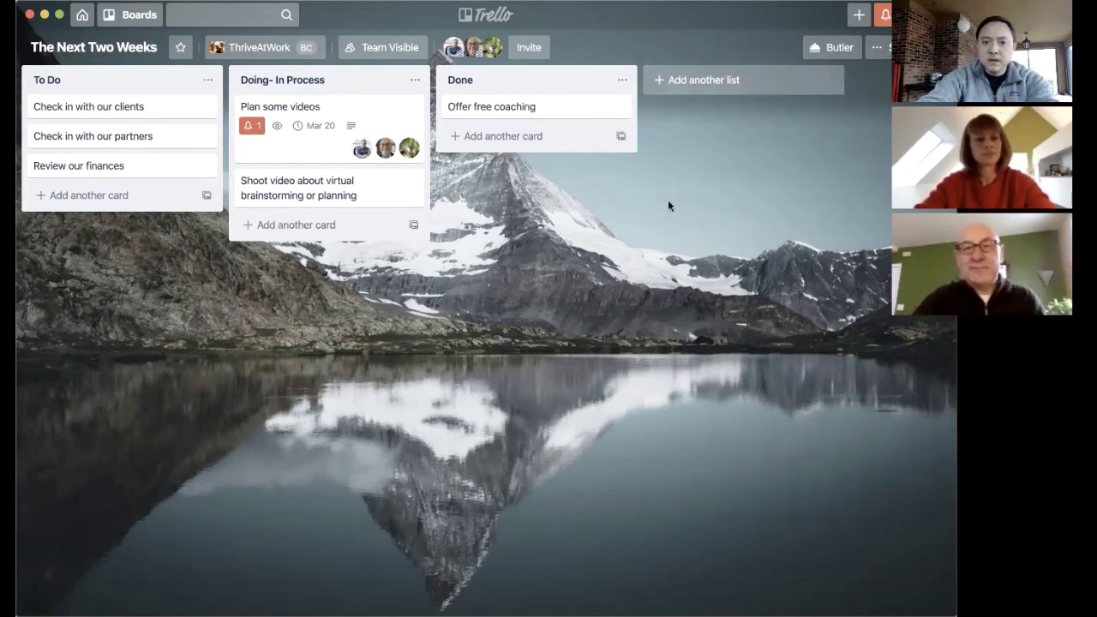
Add another list titled "Big Questions" after the "Done" list
left_click(708, 79)
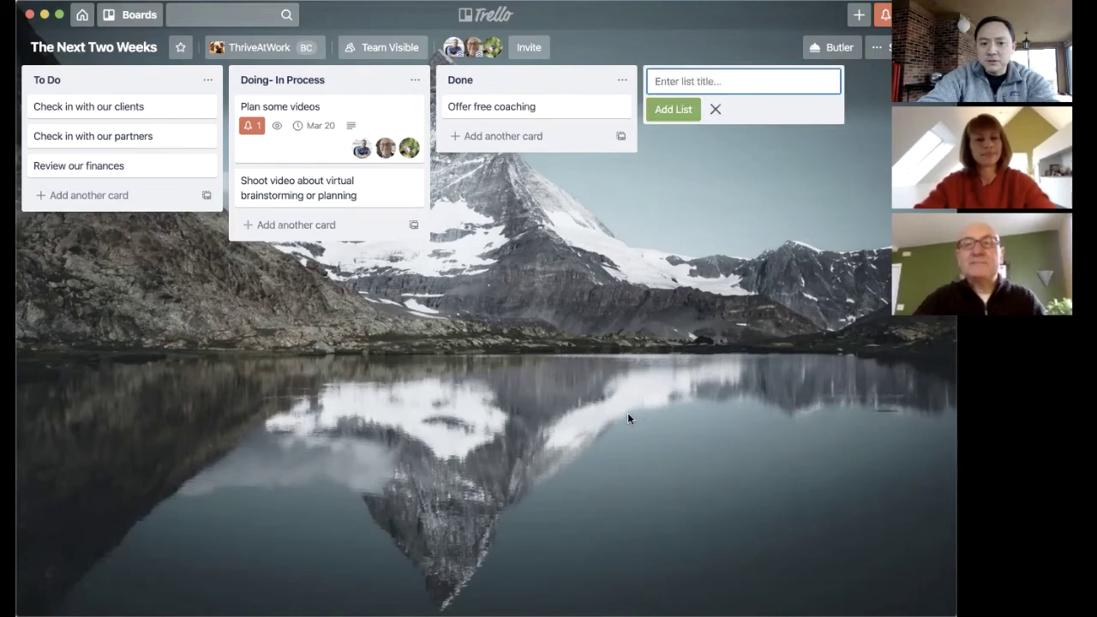
type("Big Questions")
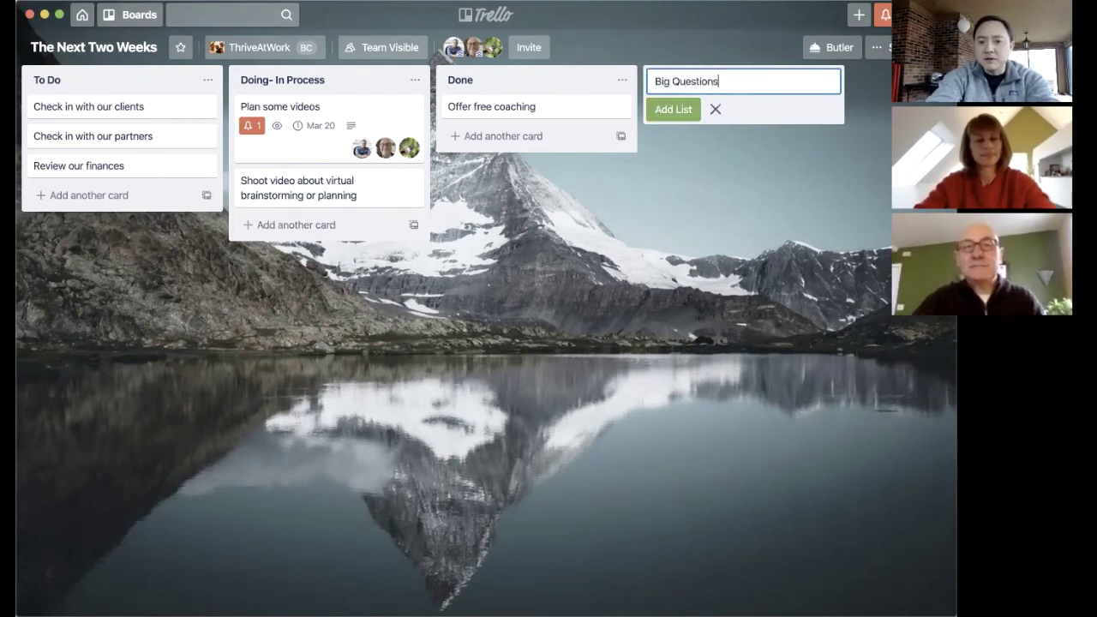
key("Return")
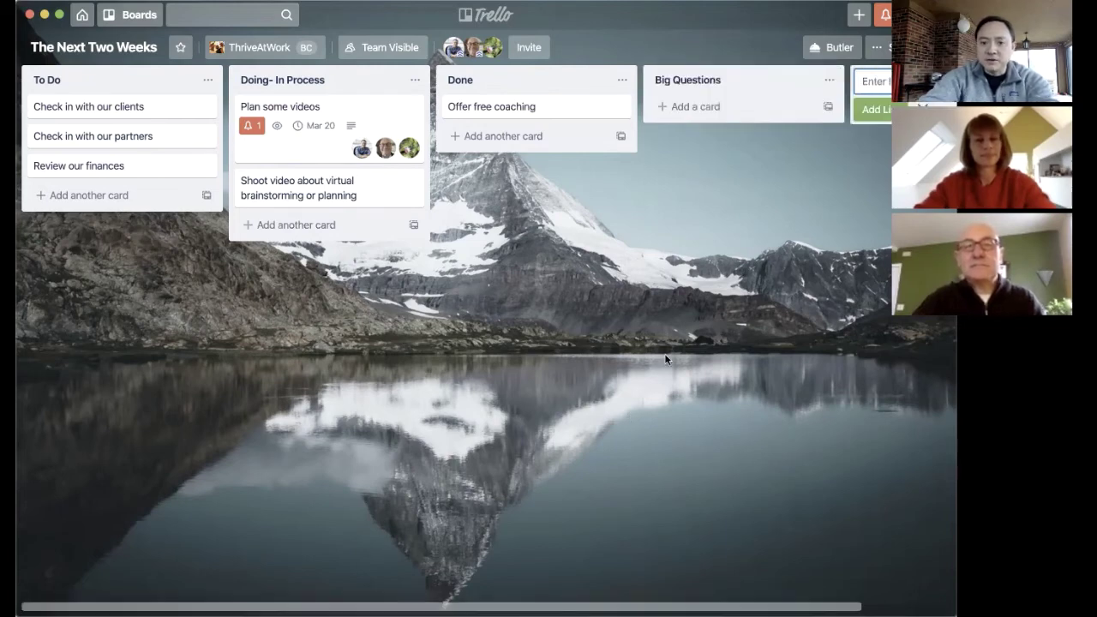
left_click(690, 106)
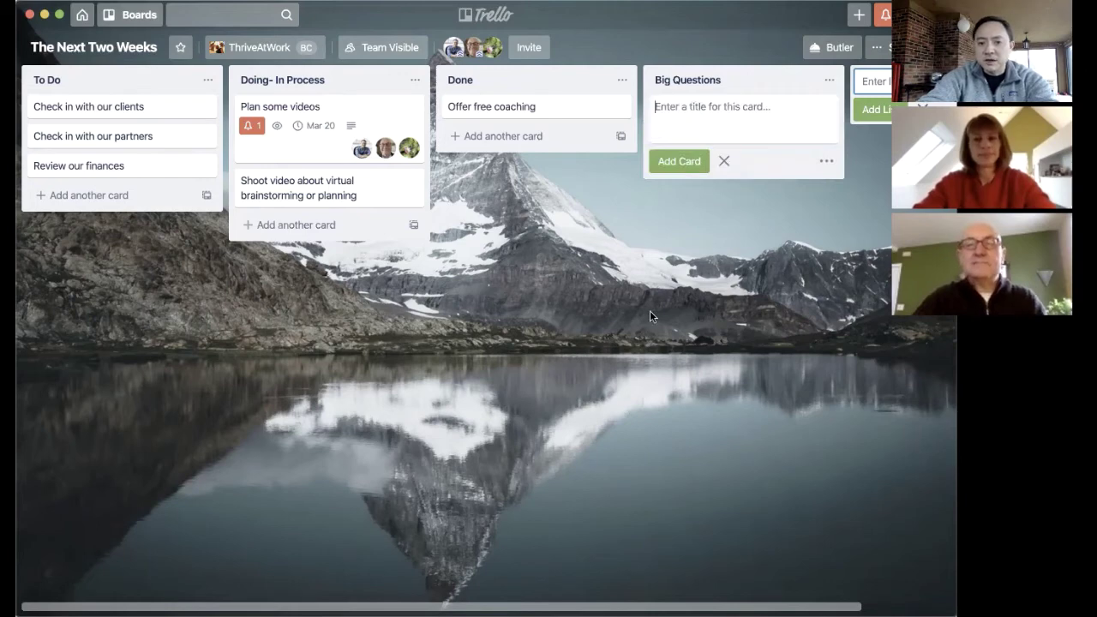
type("When w")
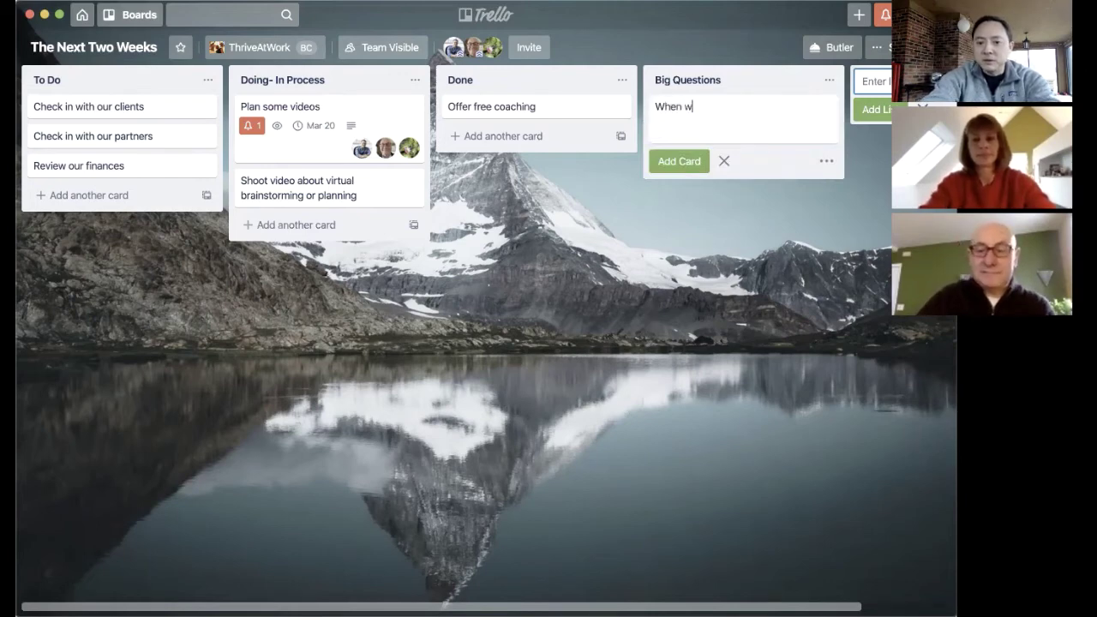
type("illthis re")
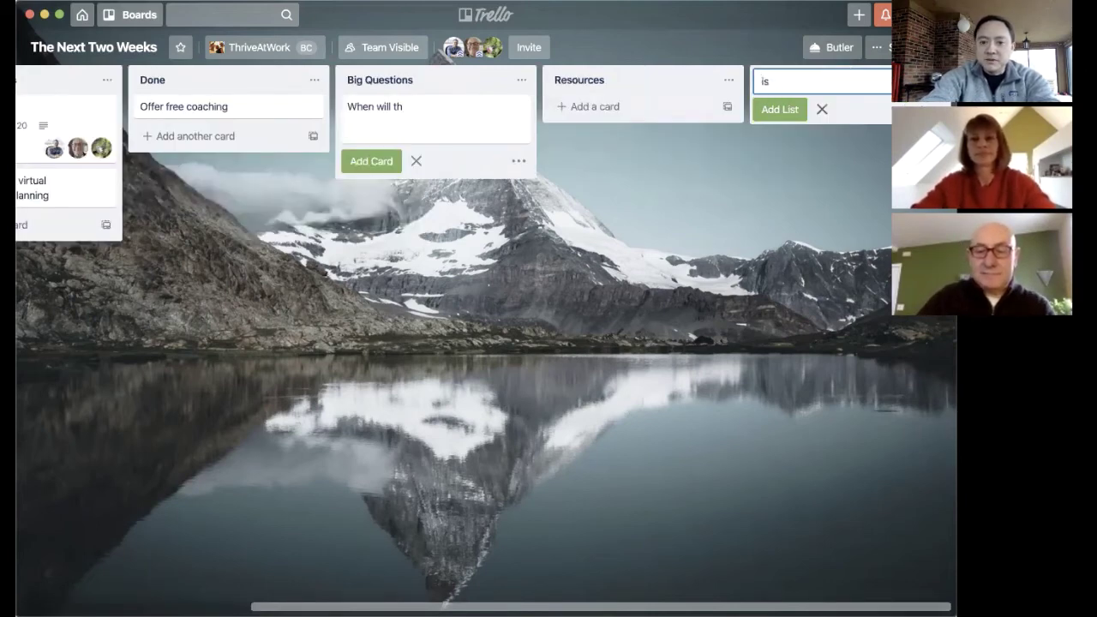
key("BackSpace")
key("BackSpace")
scroll(478, 416, "left", 5)
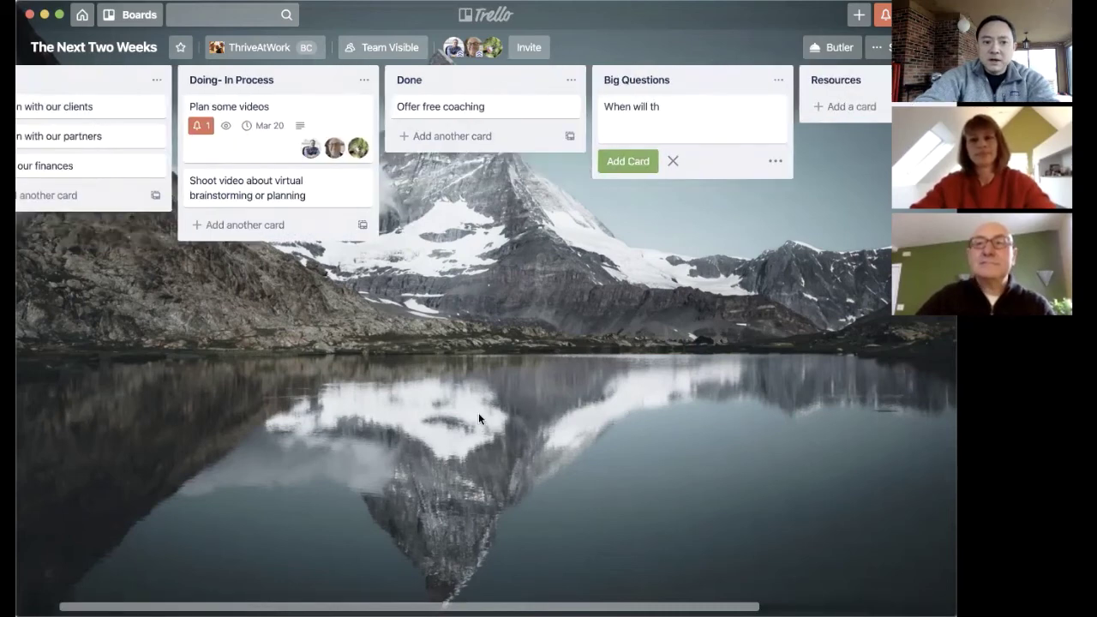
scroll(478, 418, "left", 1)
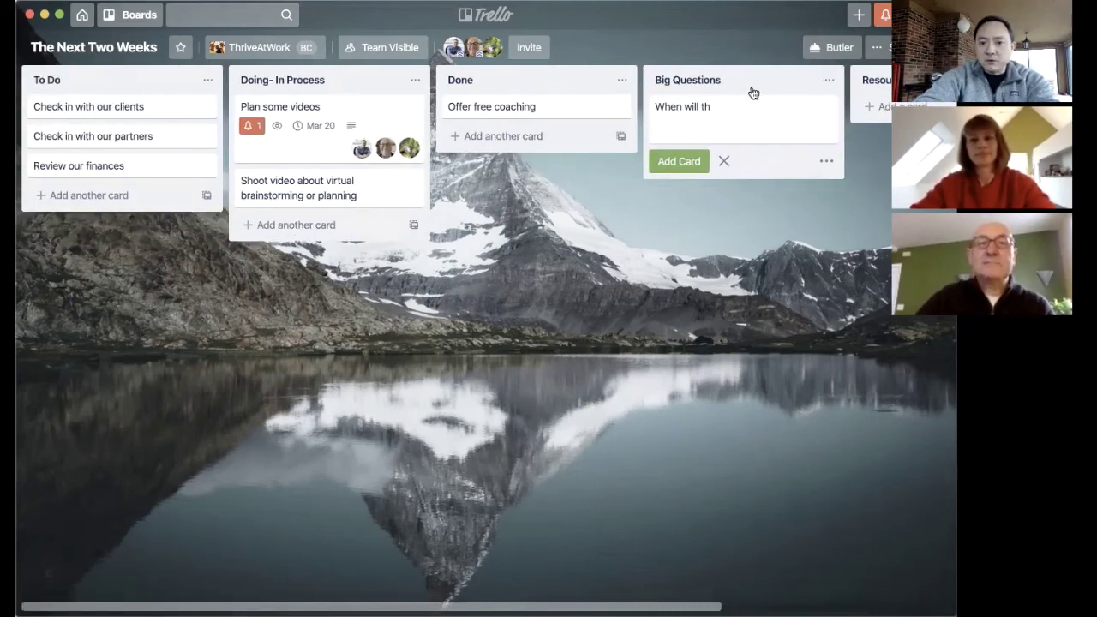
left_click(740, 121)
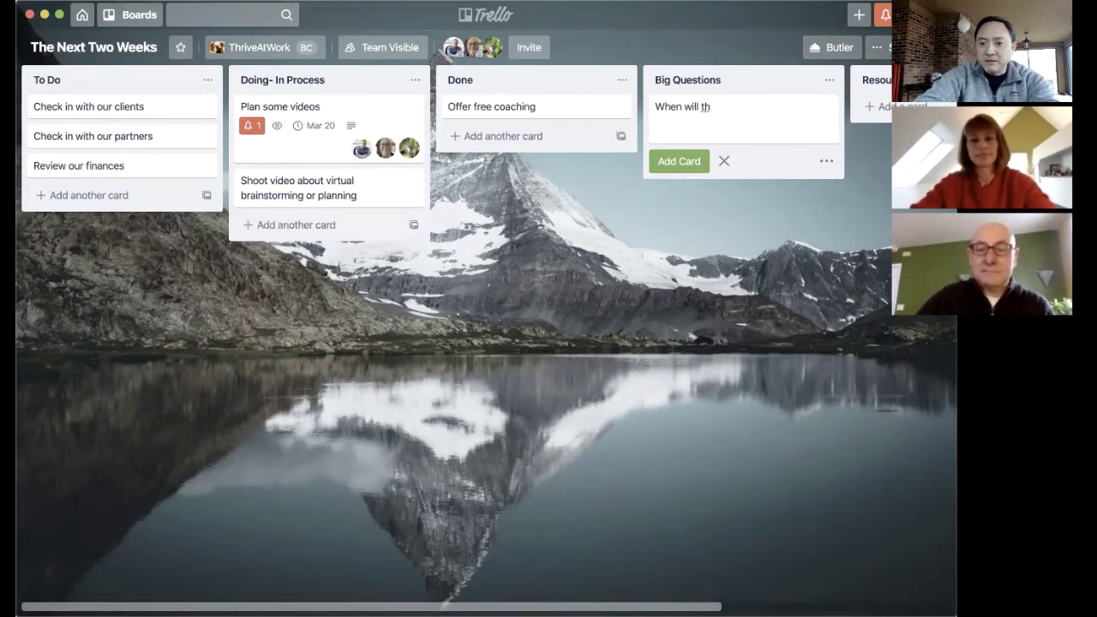
scroll(732, 223, "right", 5)
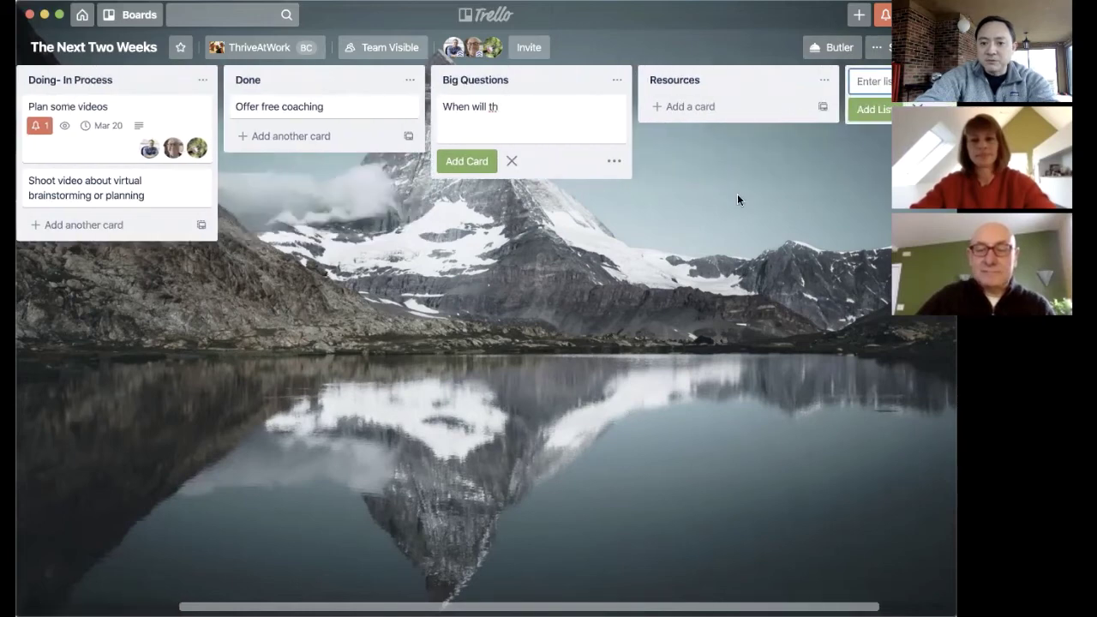
left_click(512, 161)
scroll(521, 232, "left", 2)
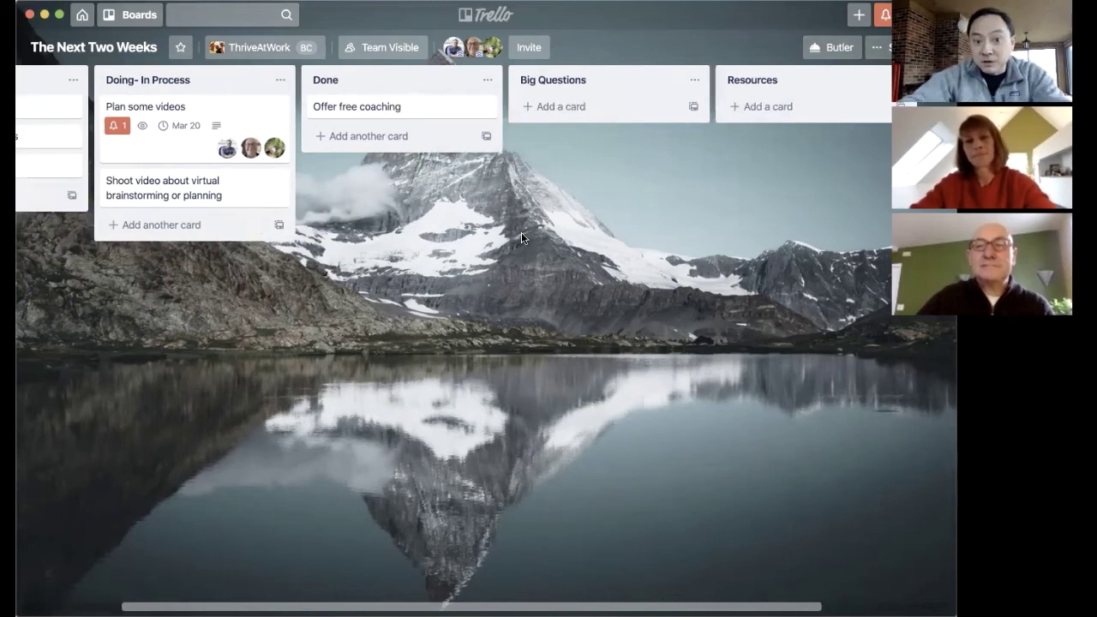
scroll(535, 321, "left", 1)
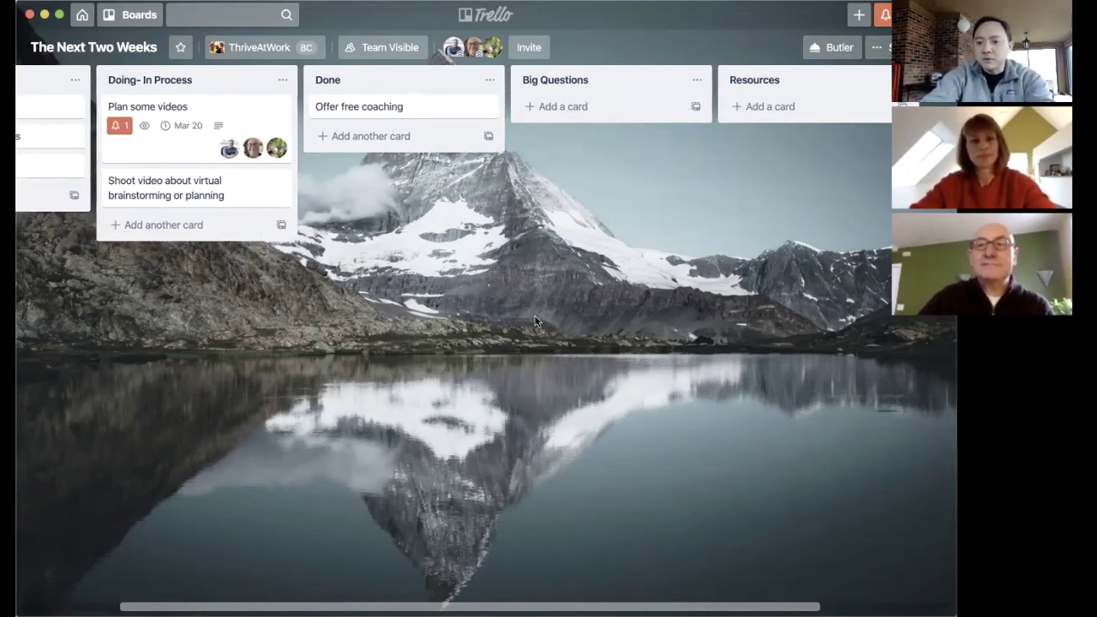
scroll(534, 320, "left", 1)
scroll(534, 321, "left", 3)
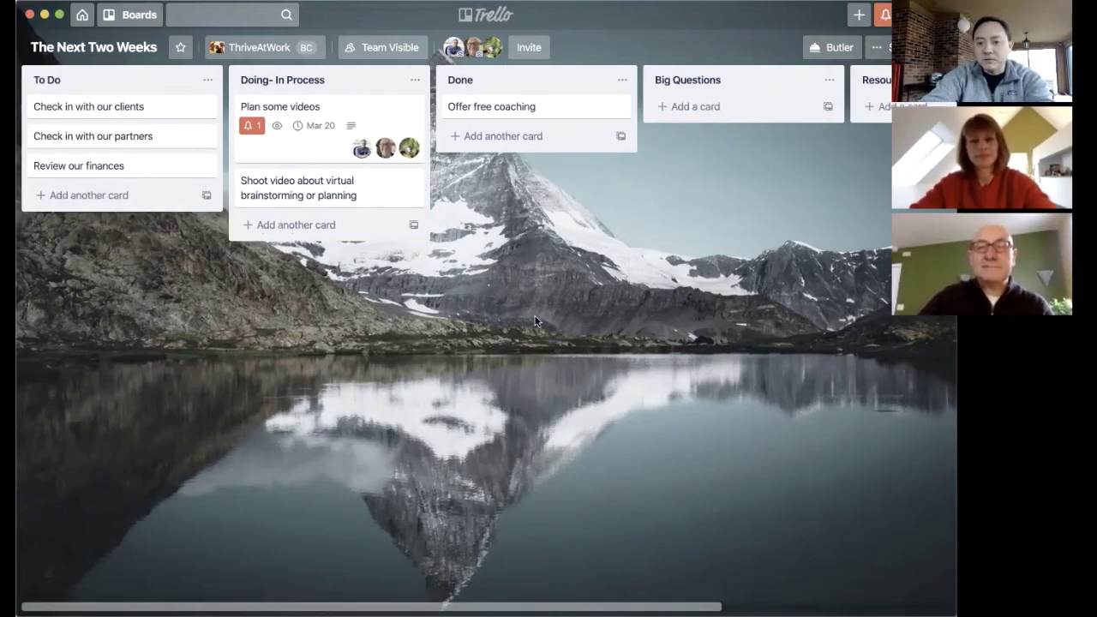